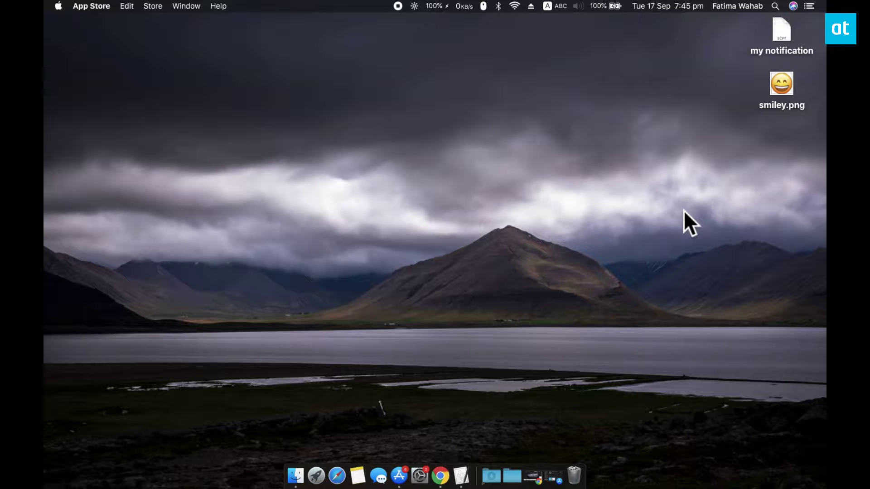
- Select the smiley.png image on the desktop
{"action": "left_click", "coordinate": [781, 84]}
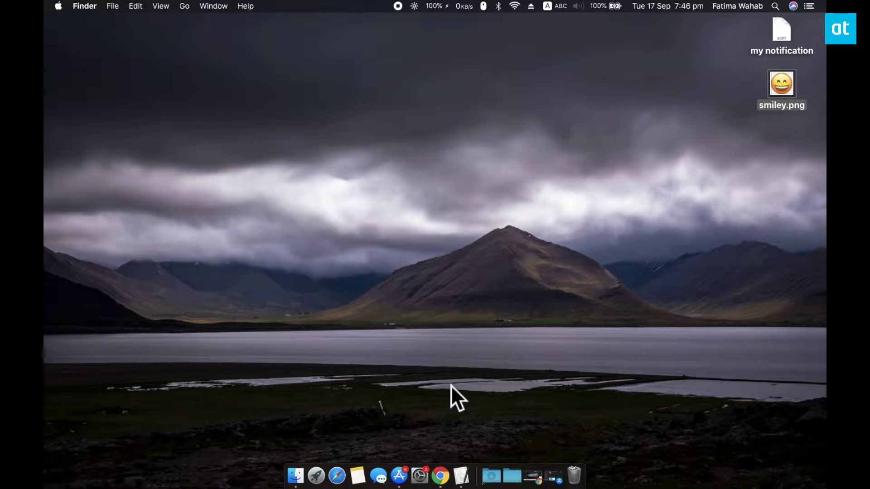
- Launch Image2icon from the App Store and drop smiley.png in as a new icon
{"action": "left_click", "coordinate": [399, 459]}
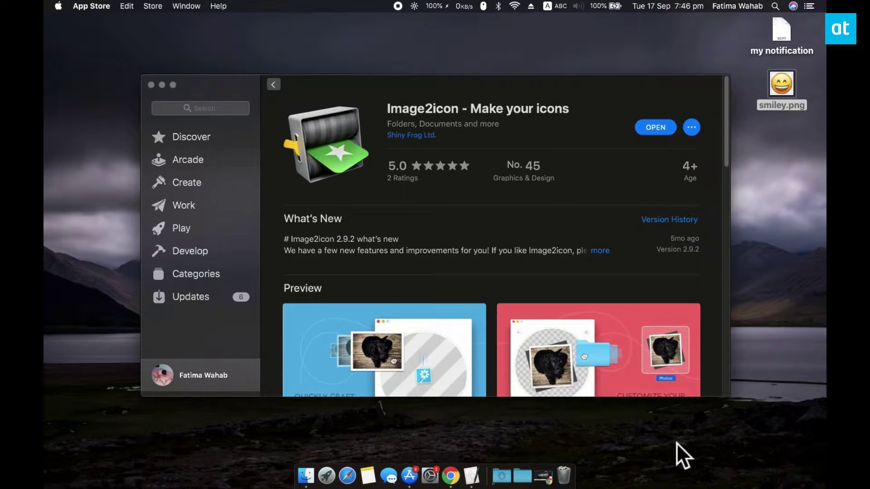
{"action": "left_click", "coordinate": [657, 133]}
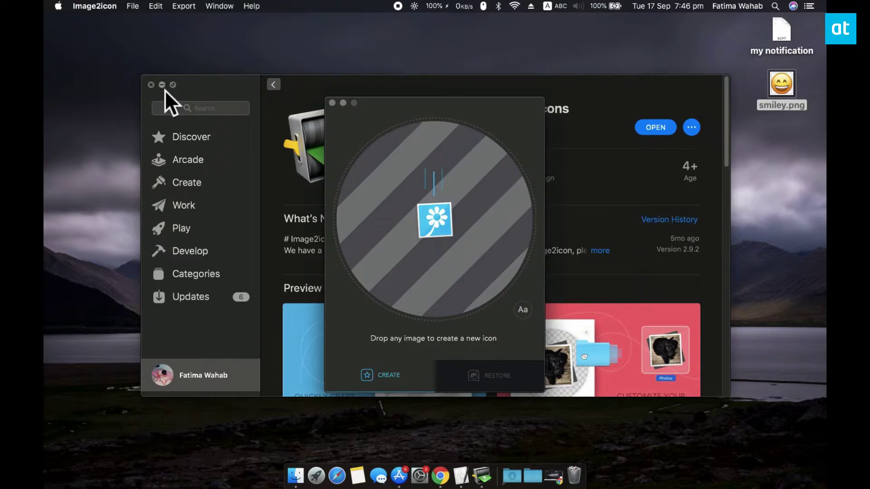
{"action": "left_click", "coordinate": [163, 87]}
{"action": "left_click_drag", "start_coordinate": [782, 87], "coordinate": [466, 209]}
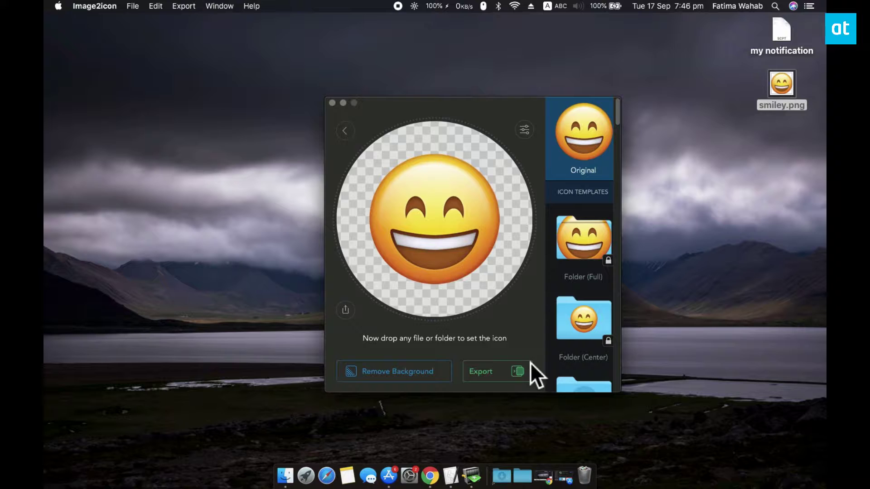
- Export the smiley icon as an ICNS file named applet.icns to the desktop
{"action": "left_click", "coordinate": [520, 373]}
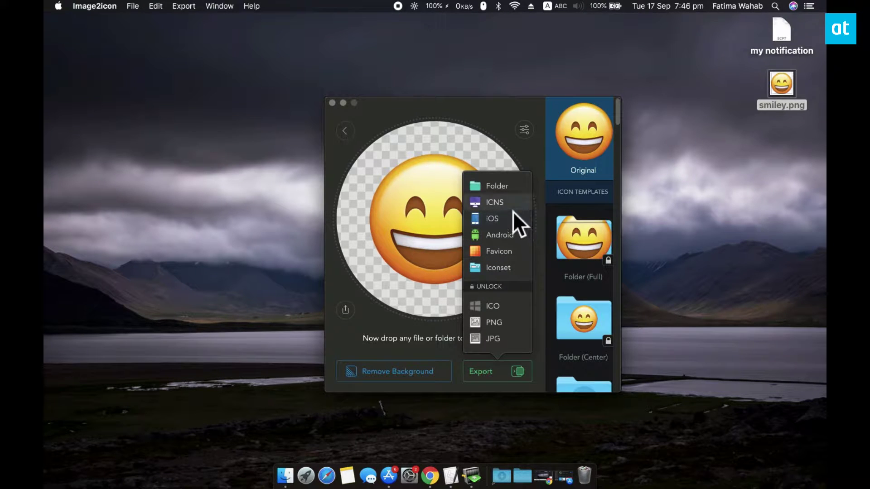
{"action": "key", "text": "Return"}
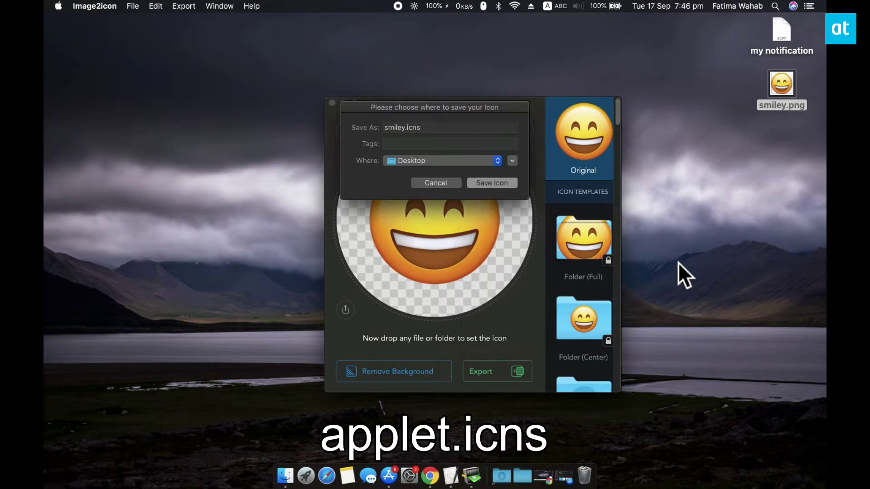
{"action": "left_click", "coordinate": [472, 139]}
{"action": "key", "text": "BackSpace"}
{"action": "key", "text": "BackSpace"}
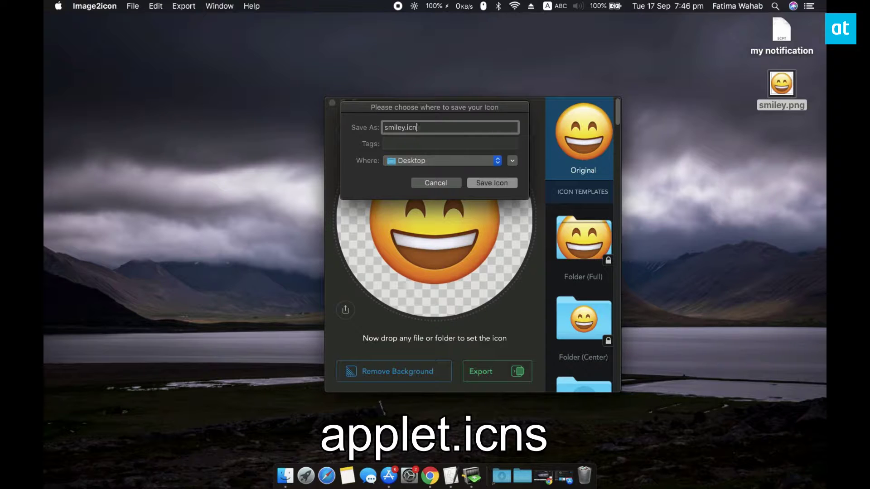
{"action": "key", "text": "BackSpace"}
{"action": "key", "text": "BackSpace"}
{"action": "key", "text": "BackSpace"}
{"action": "key", "text": "BackSpace"}
{"action": "key", "text": "BackSpace"}
{"action": "key", "text": "BackSpace"}
{"action": "key", "text": "BackSpace"}
{"action": "key", "text": "BackSpace"}
{"action": "type", "text": "appl"}
{"action": "type", "text": "et."}
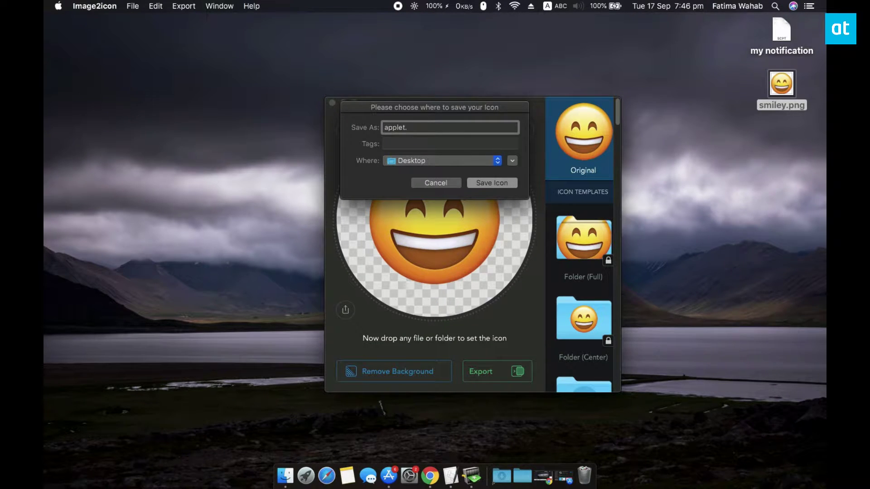
{"action": "type", "text": "icns"}
{"action": "left_click", "coordinate": [515, 190]}
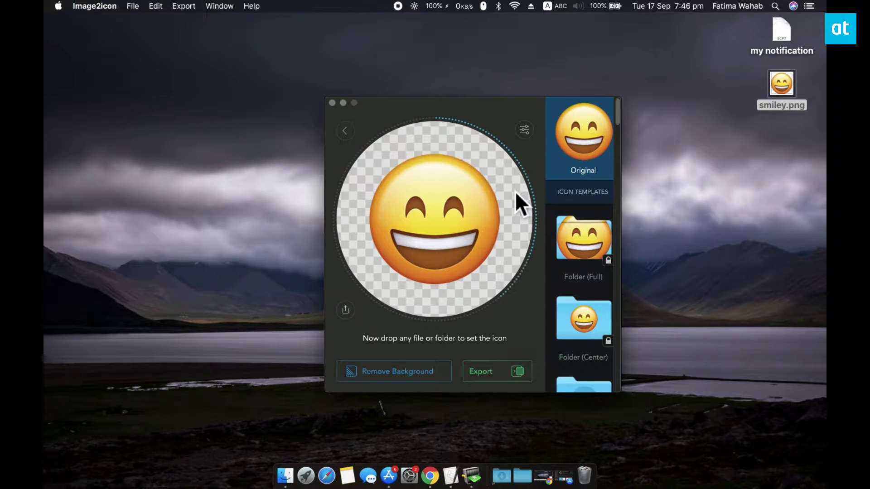
- Close Image2icon, then save the my notification script as an Application on the desktop
{"action": "left_click", "coordinate": [332, 103]}
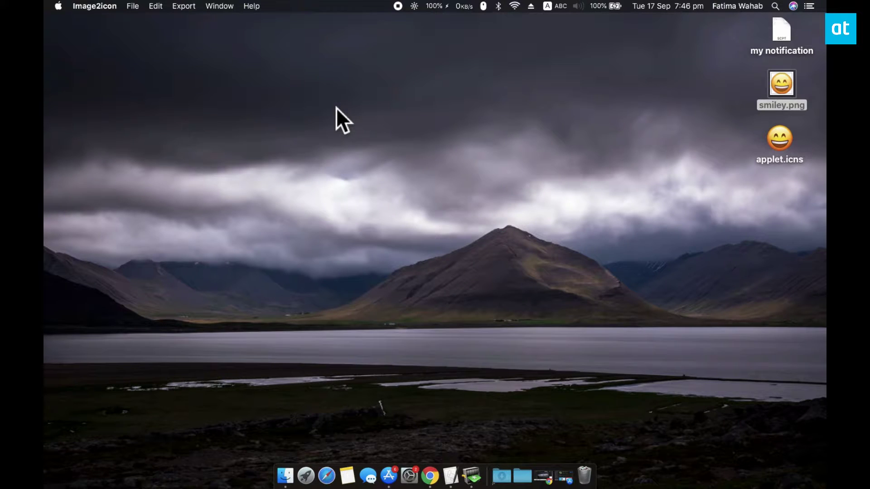
{"action": "double_click", "coordinate": [784, 39]}
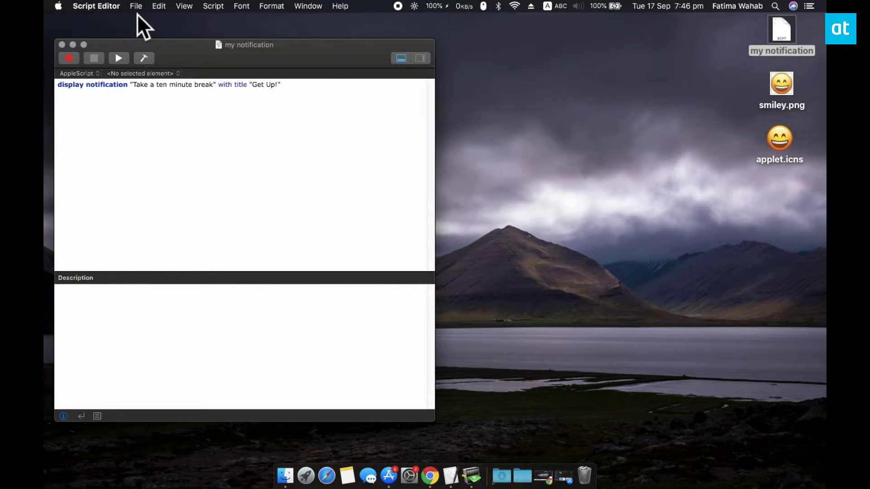
{"action": "left_click", "coordinate": [138, 8]}
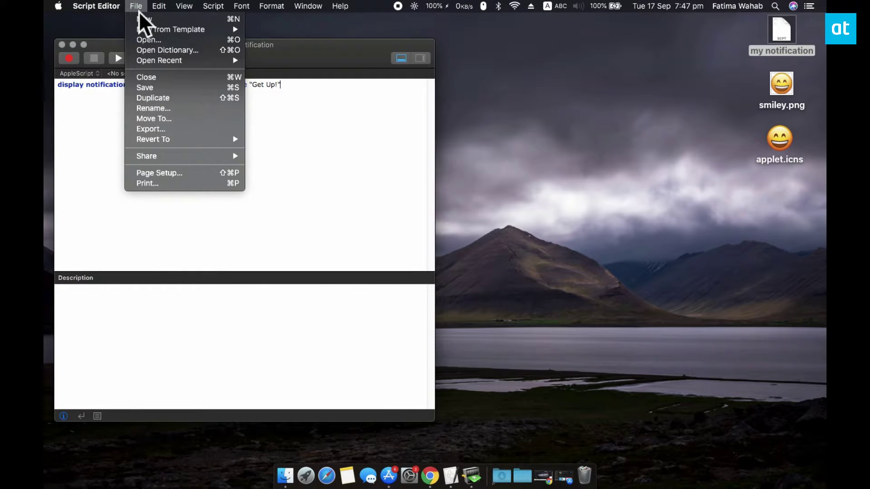
{"action": "key", "text": "alt"}
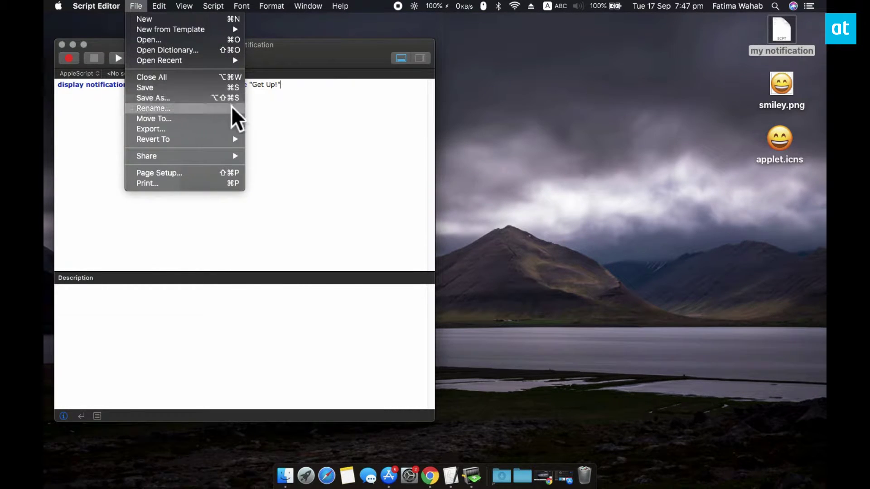
{"action": "left_click", "coordinate": [234, 103]}
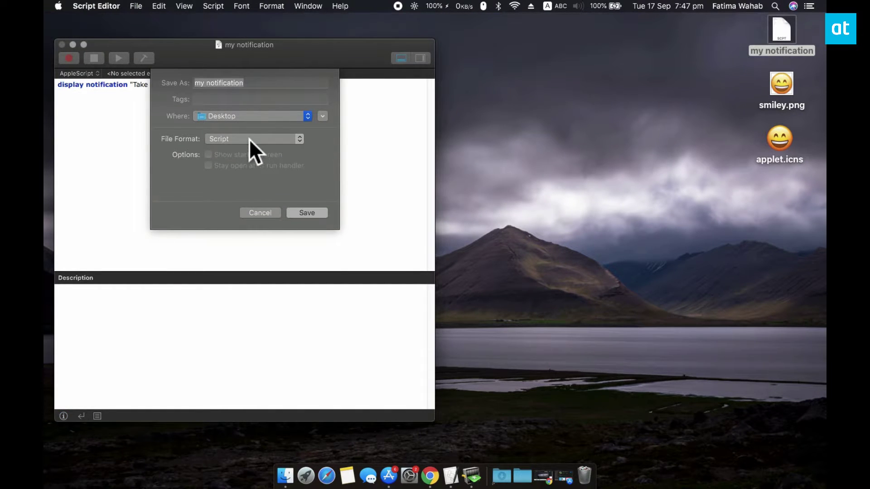
{"action": "left_click", "coordinate": [249, 139]}
{"action": "left_click", "coordinate": [253, 160]}
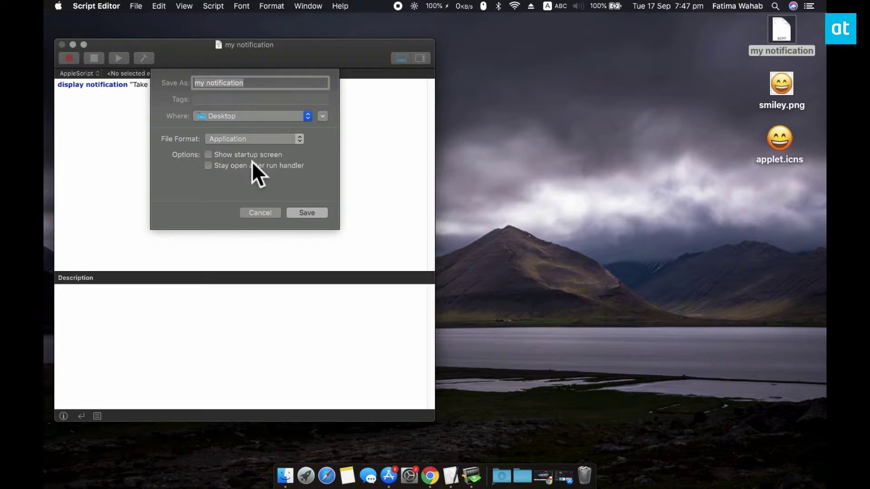
{"action": "left_click", "coordinate": [316, 215]}
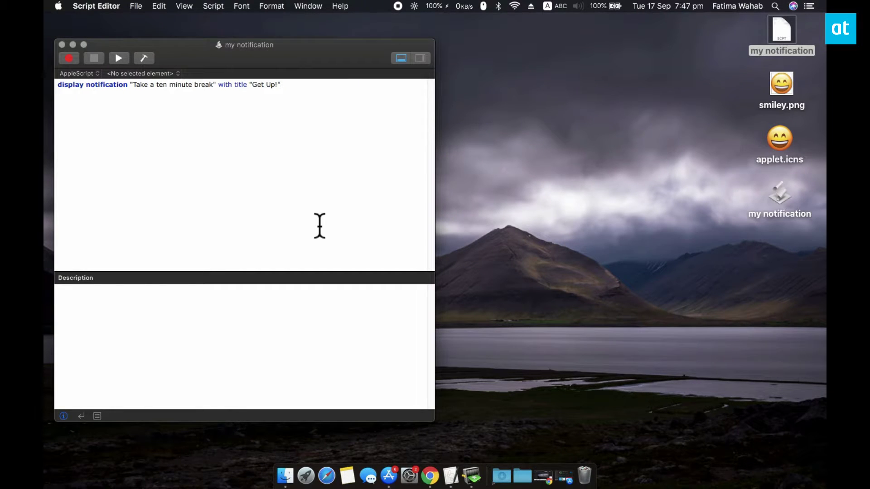
{"action": "left_click", "coordinate": [66, 47]}
- Open the my notification app's package contents down to Contents > Resources
{"action": "right_click", "coordinate": [777, 198]}
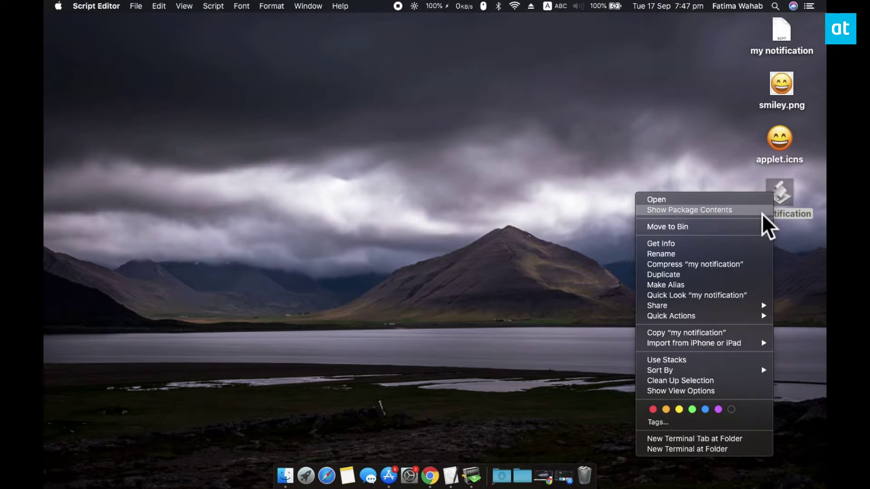
{"action": "left_click", "coordinate": [761, 211]}
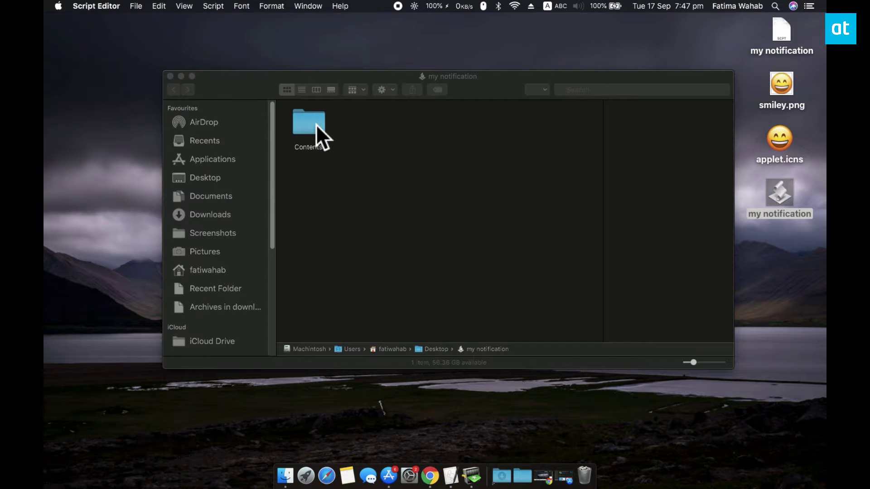
{"action": "double_click", "coordinate": [316, 125]}
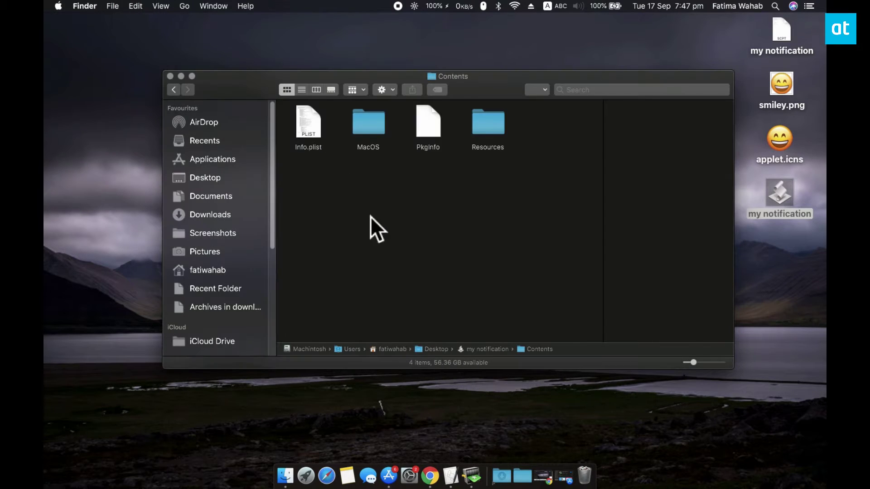
{"action": "double_click", "coordinate": [486, 126]}
{"action": "left_click", "coordinate": [319, 132]}
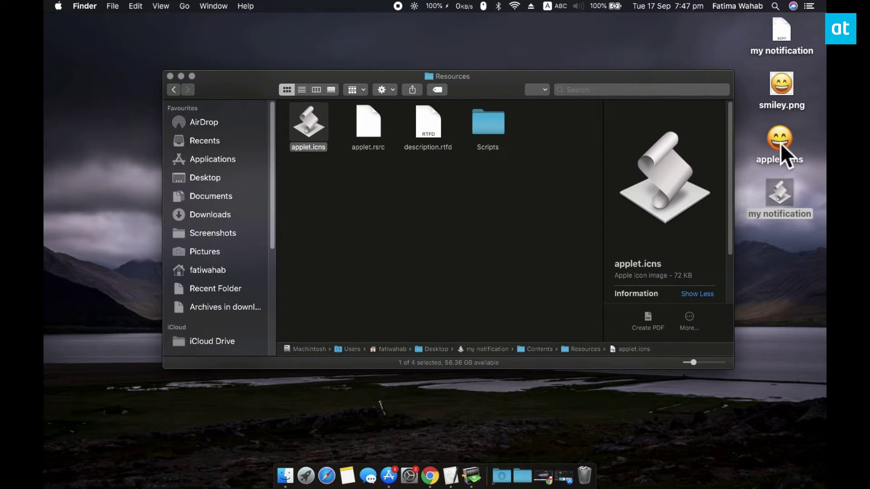
- Replace the default applet.icns in Resources with the smiley applet.icns
{"action": "left_click_drag", "start_coordinate": [789, 142], "coordinate": [452, 184]}
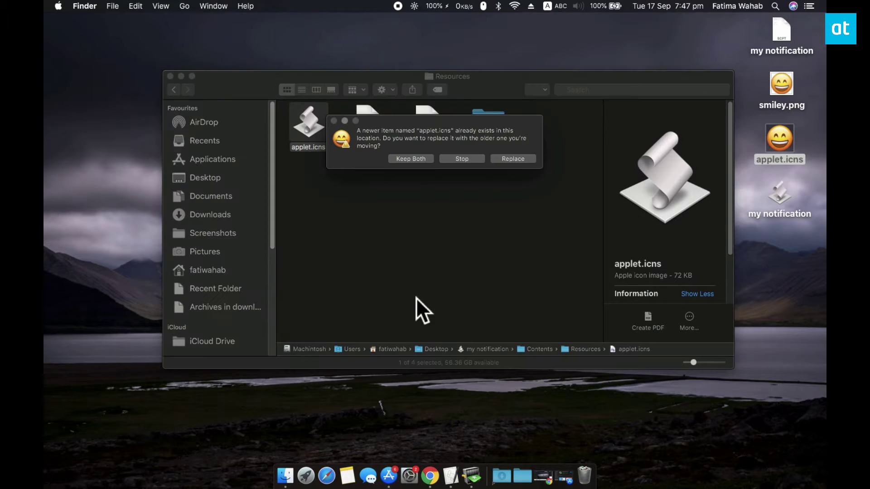
{"action": "left_click", "coordinate": [522, 164]}
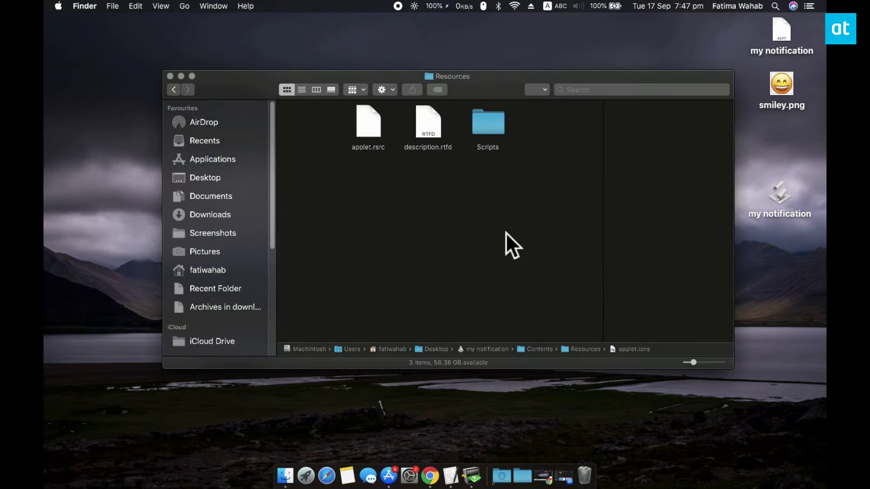
{"action": "left_click", "coordinate": [182, 77]}
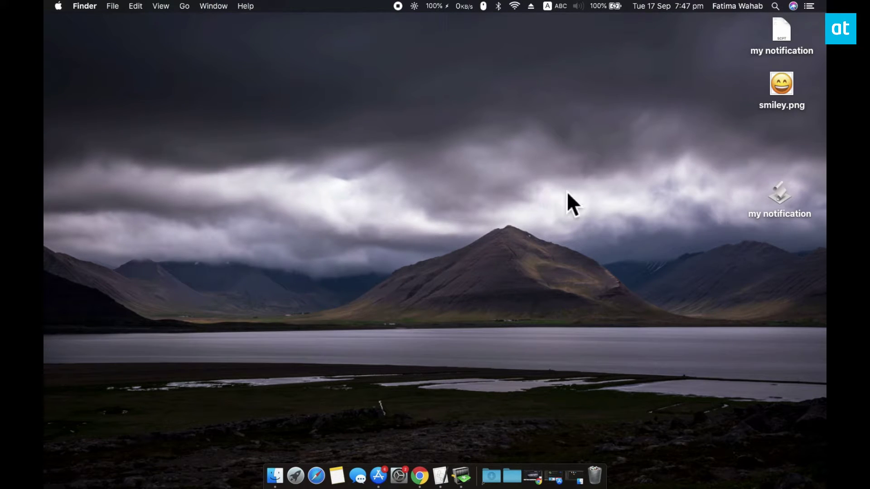
- Open Get Info for the my notification app and move the Resources window aside
{"action": "right_click", "coordinate": [779, 197]}
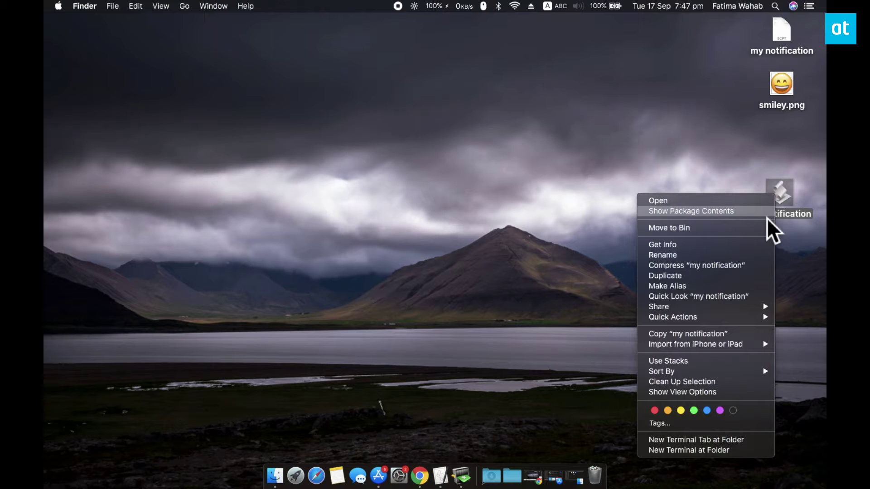
{"action": "left_click", "coordinate": [755, 245]}
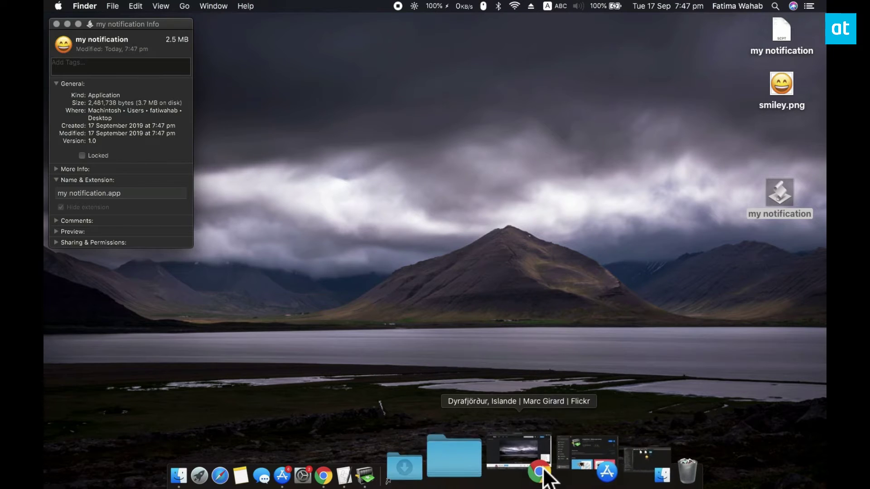
{"action": "left_click", "coordinate": [574, 469]}
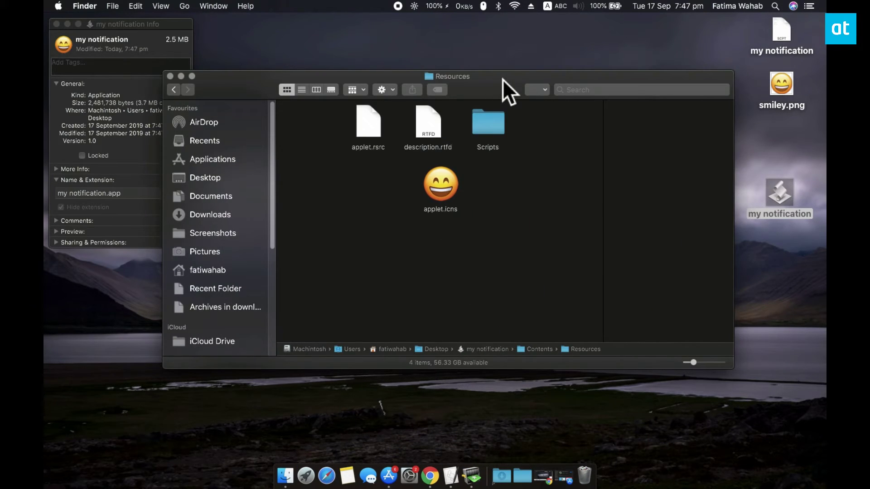
{"action": "left_click_drag", "start_coordinate": [507, 82], "coordinate": [567, 73]}
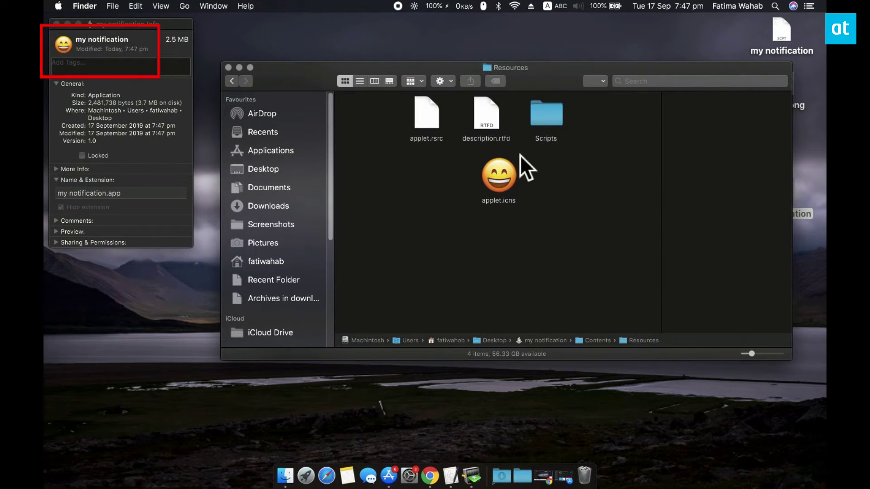
- Drop the smiley applet.icns onto the app's Info icon, close the windows, and launch the app
{"action": "left_click_drag", "start_coordinate": [509, 169], "coordinate": [74, 40]}
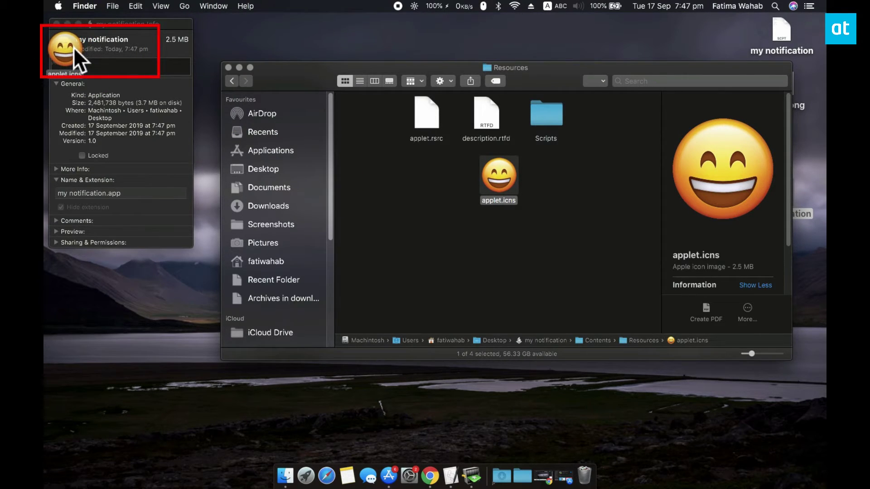
{"action": "left_click_drag", "start_coordinate": [74, 42], "coordinate": [77, 47]}
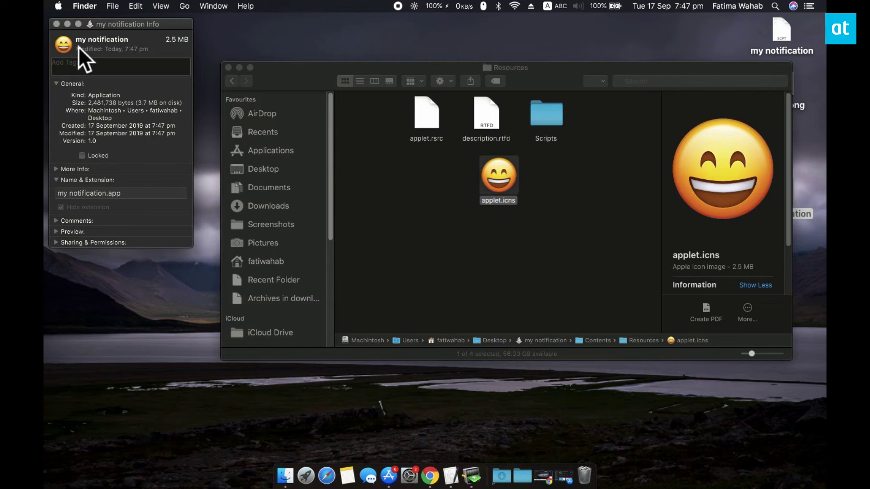
{"action": "left_click_drag", "start_coordinate": [507, 191], "coordinate": [73, 39]}
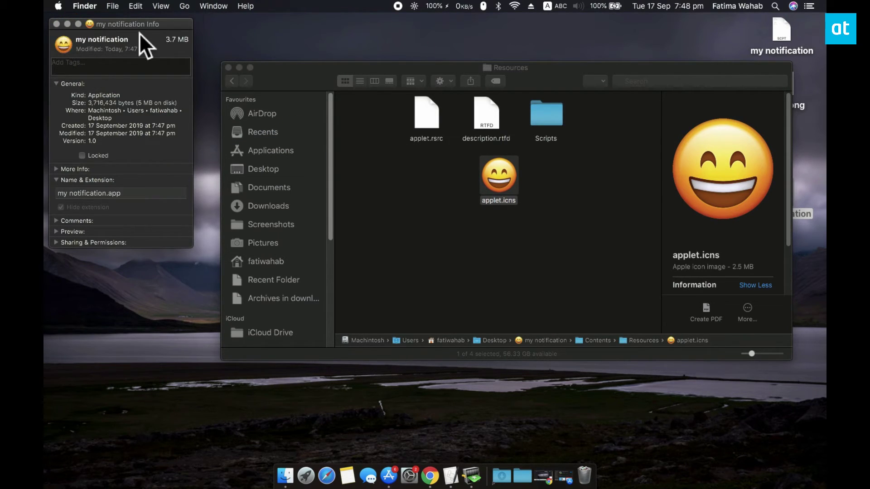
{"action": "left_click", "coordinate": [238, 67]}
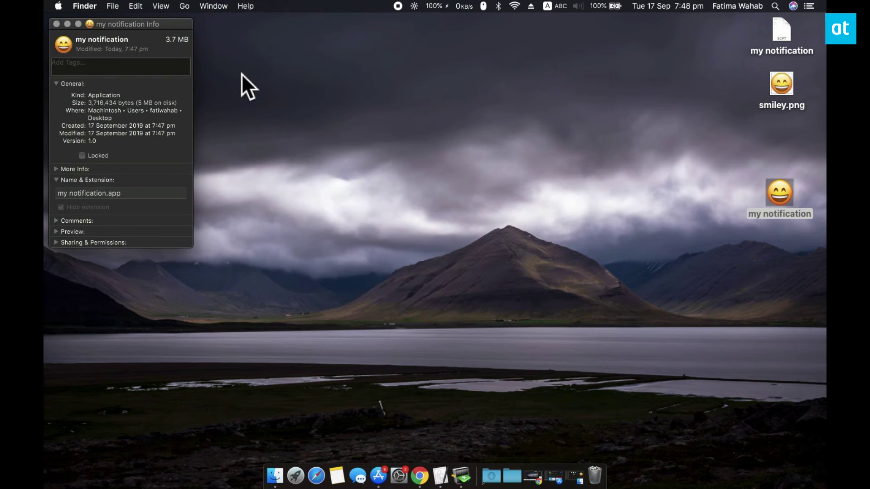
{"action": "left_click", "coordinate": [57, 23]}
{"action": "double_click", "coordinate": [779, 194]}
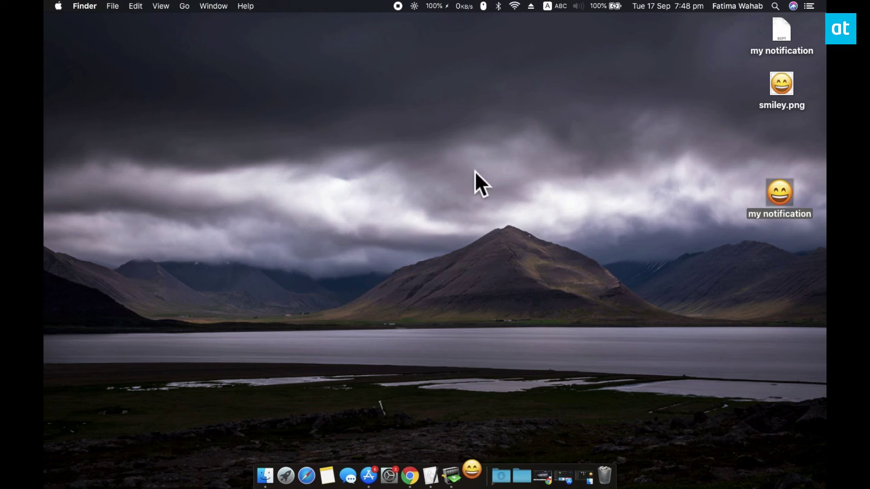